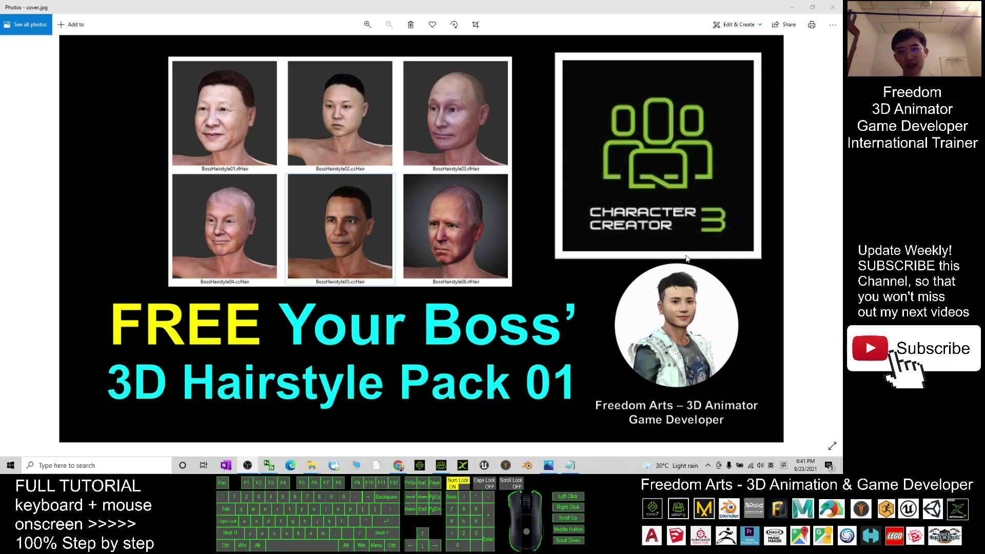
Open notes.txt, show the download link for the Freedom CC3 Boss' Hairstyle Pack 01, and minimize the notes
left_click(574, 463)
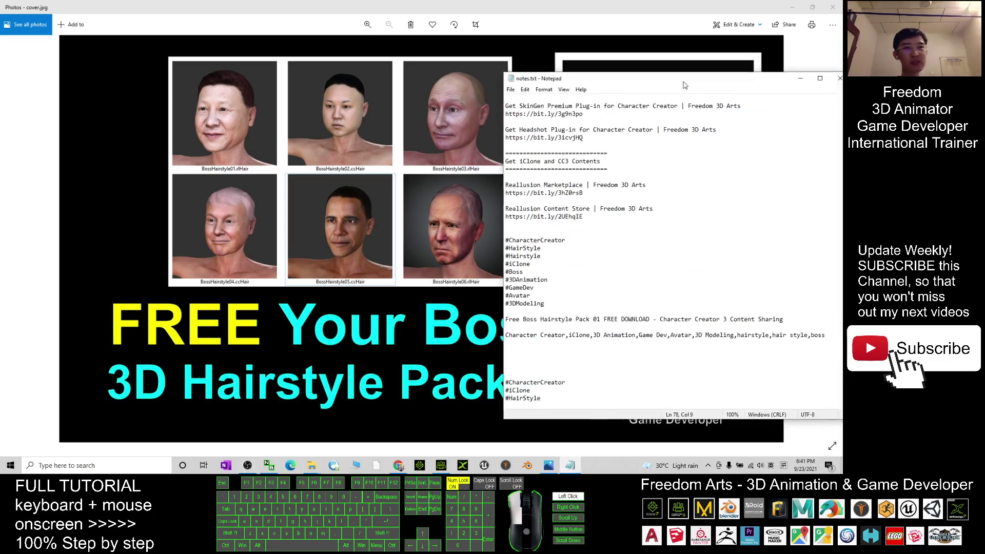
scroll(598, 210, "up", 10)
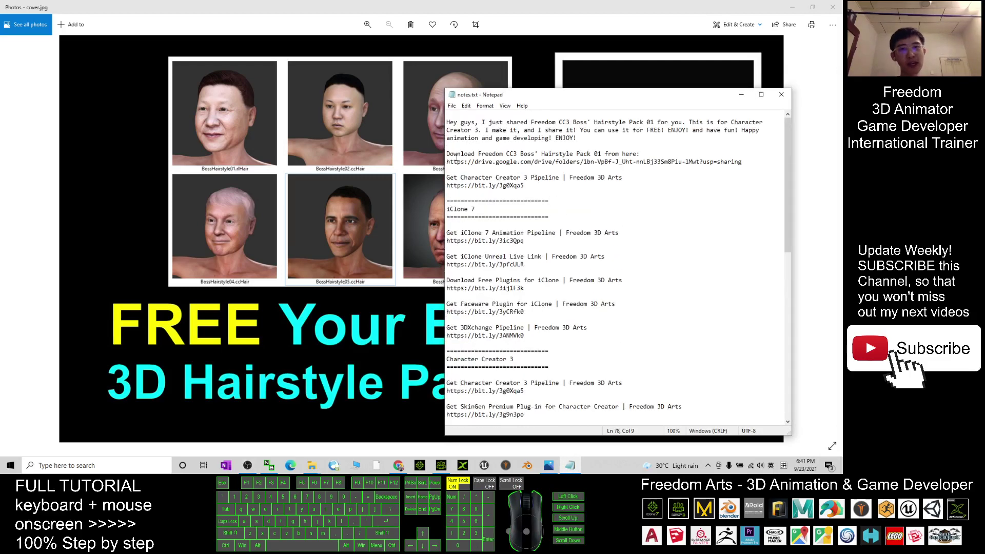
left_click_drag(446, 162, 744, 161)
left_click(517, 154)
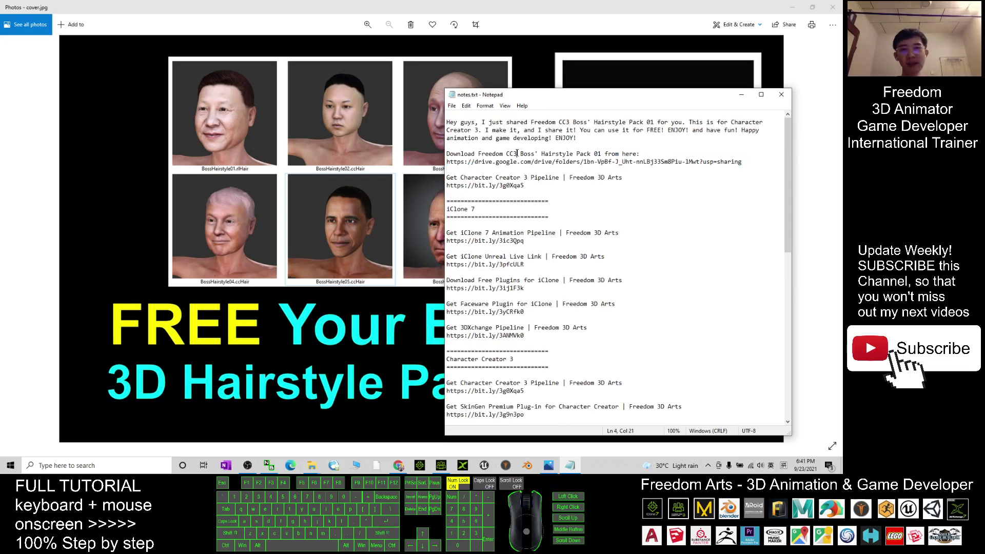
left_click(743, 95)
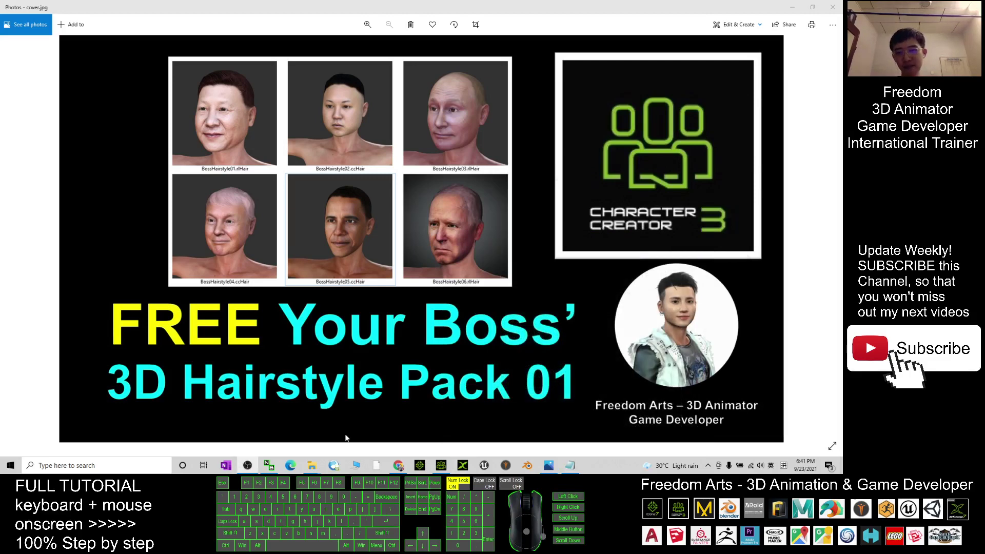
Bring up the Boss Hairstyle Pack 01 folder and place its window beside the Character Creator 3 logo on the cover image
mouse_move(315, 468)
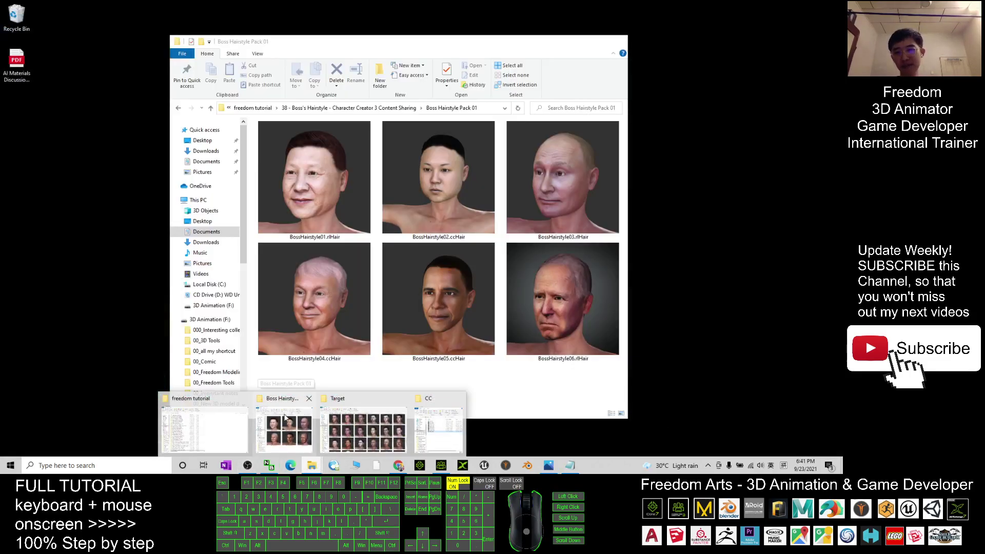
left_click(285, 417)
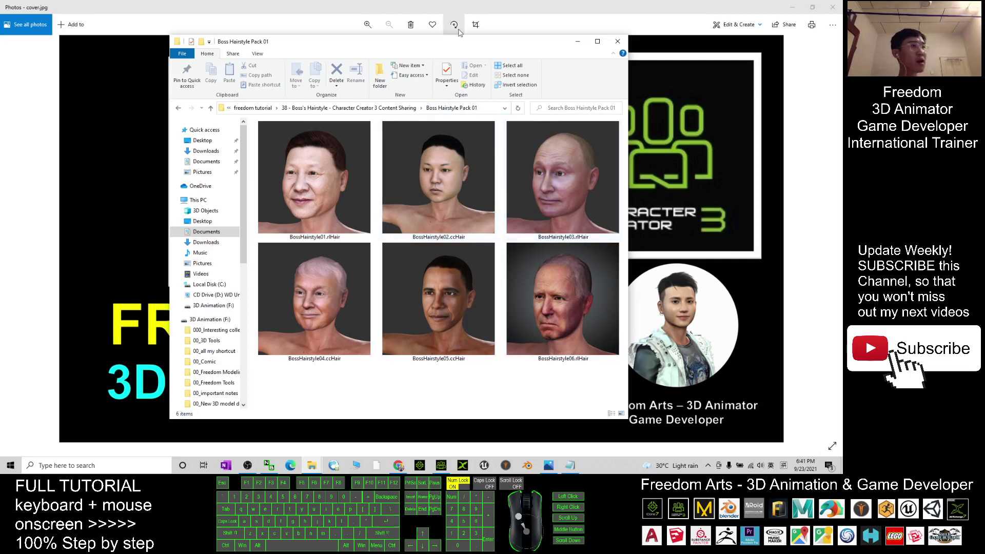
left_click_drag(487, 50, 380, 47)
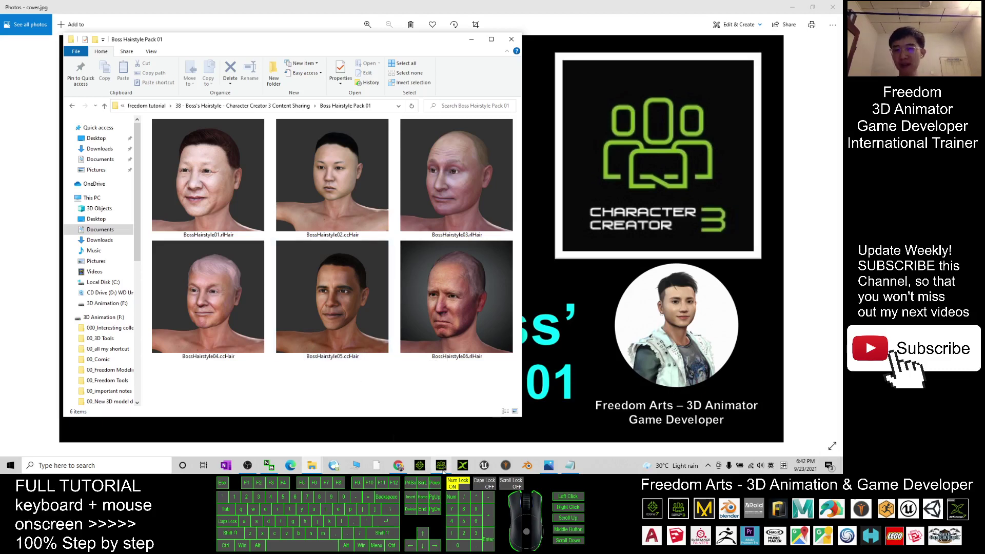
Switch to Character Creator 3 and show the project templates in the content library
left_click(441, 465)
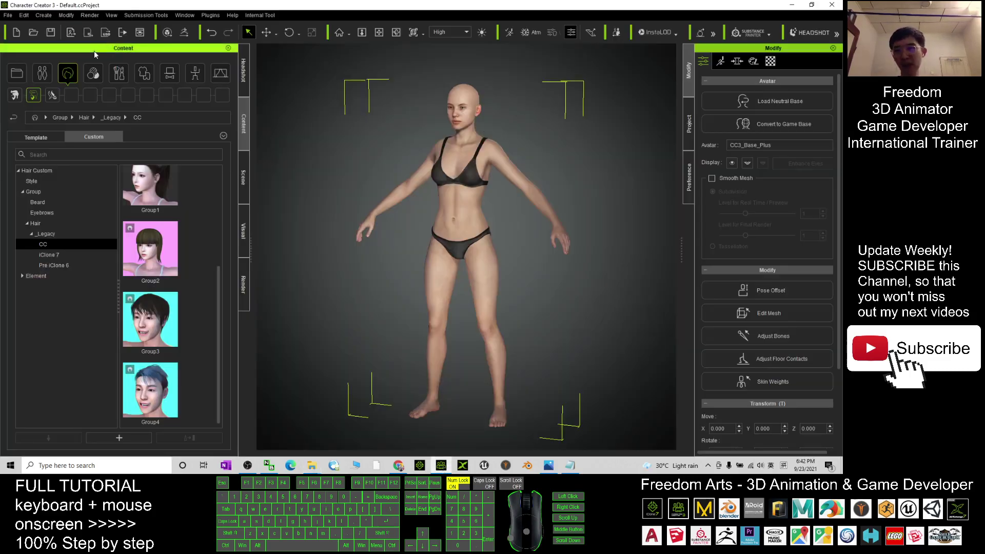
left_click(16, 76)
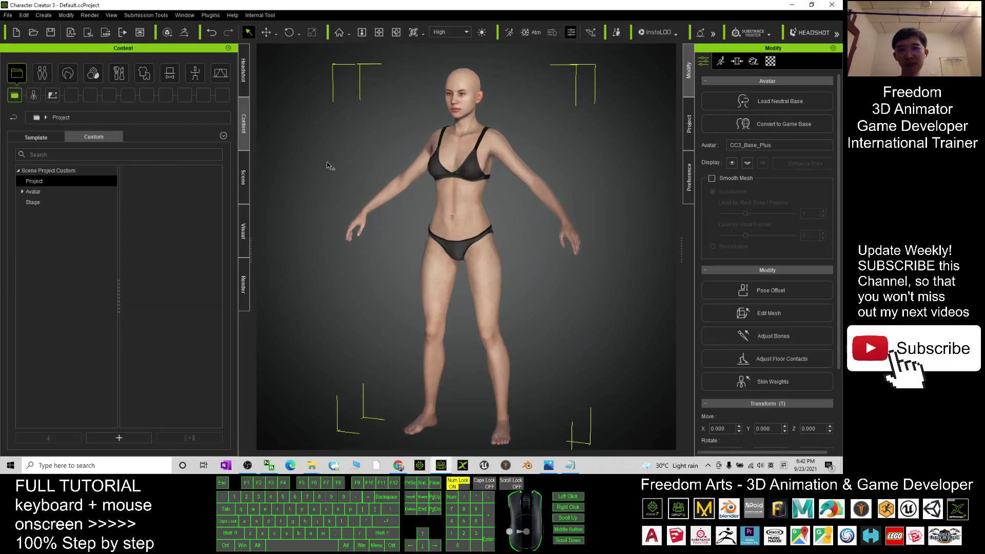
key("c")
left_click_drag(387, 156, 416, 314)
left_click(42, 135)
scroll(420, 272, "up", 4)
key("x")
key("c")
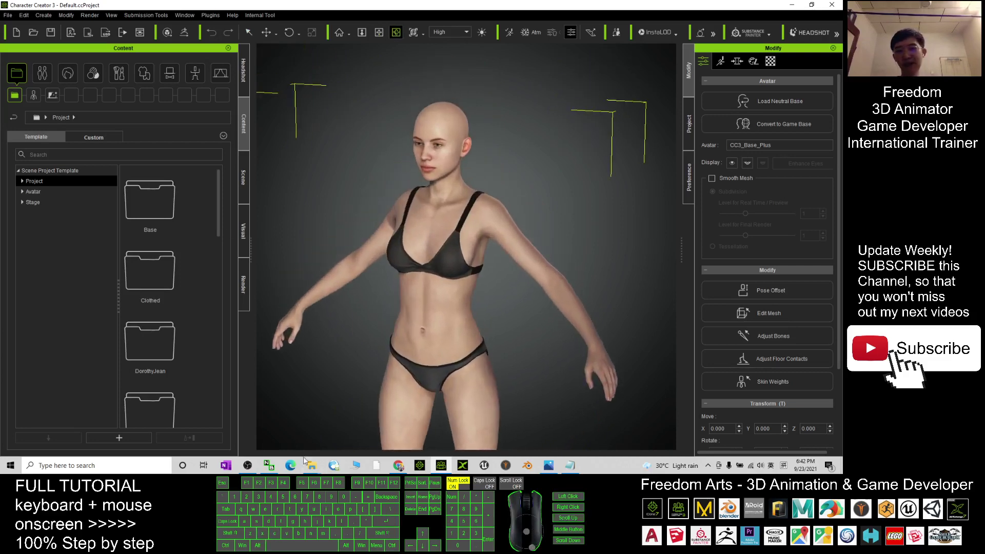
Bring up the Boss Hairstyle Pack 01 folder and shrink its window and thumbnails so the avatar stays uncovered beside it
mouse_move(312, 468)
left_click(284, 425)
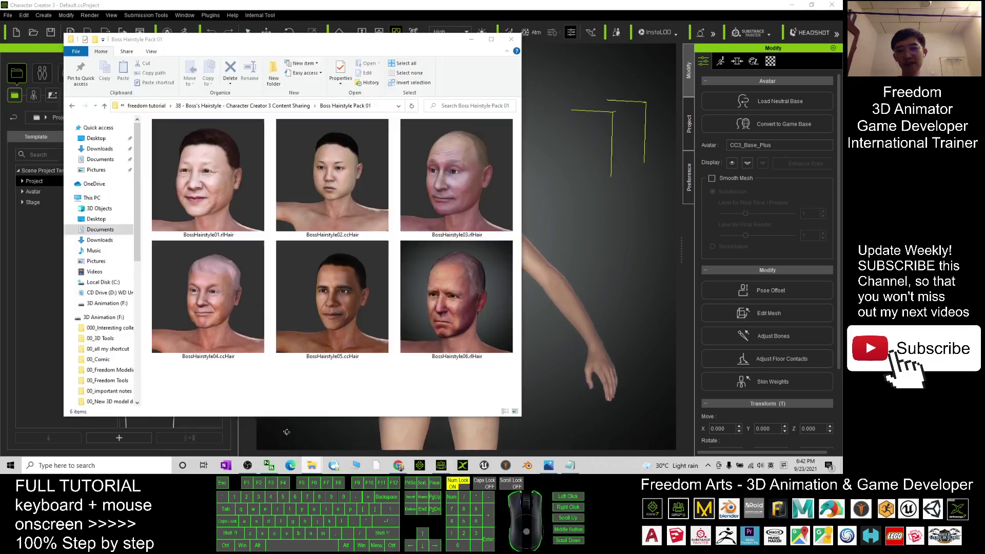
left_click_drag(402, 46, 359, 45)
scroll(393, 378, "down", 2, "ctrl")
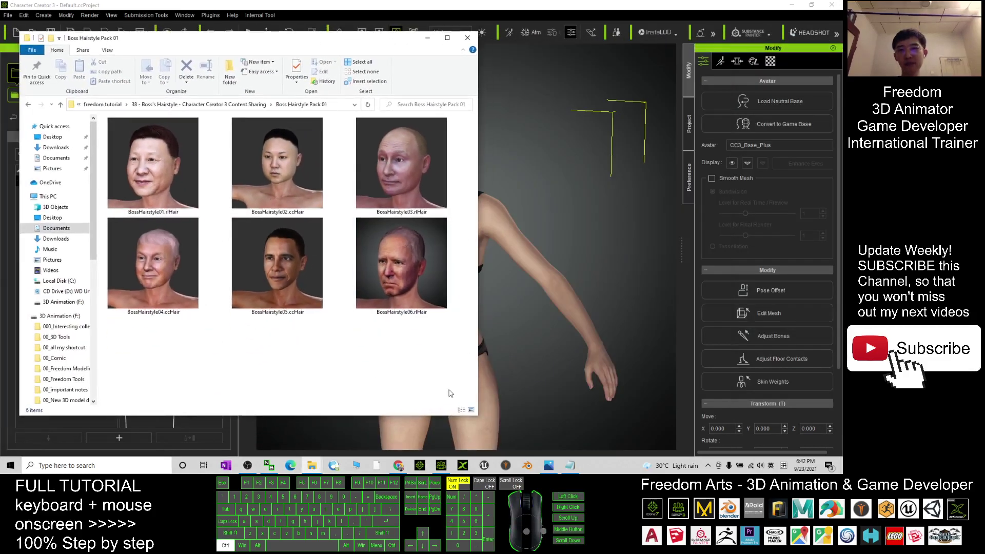
left_click_drag(476, 417, 386, 425)
left_click_drag(243, 44, 205, 30)
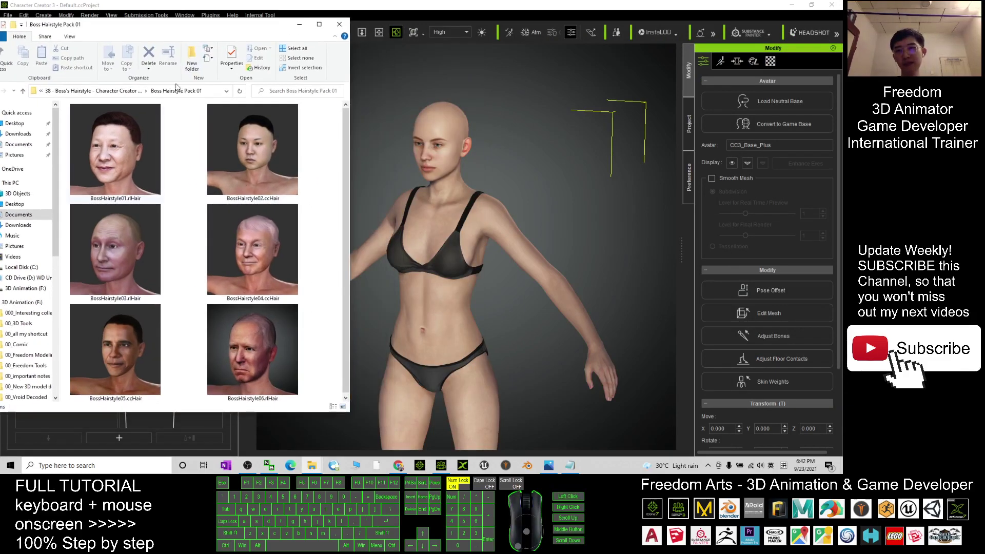
Apply BossHairstyle01.rlHair to the avatar and check the hair up close
left_click_drag(118, 170, 494, 194)
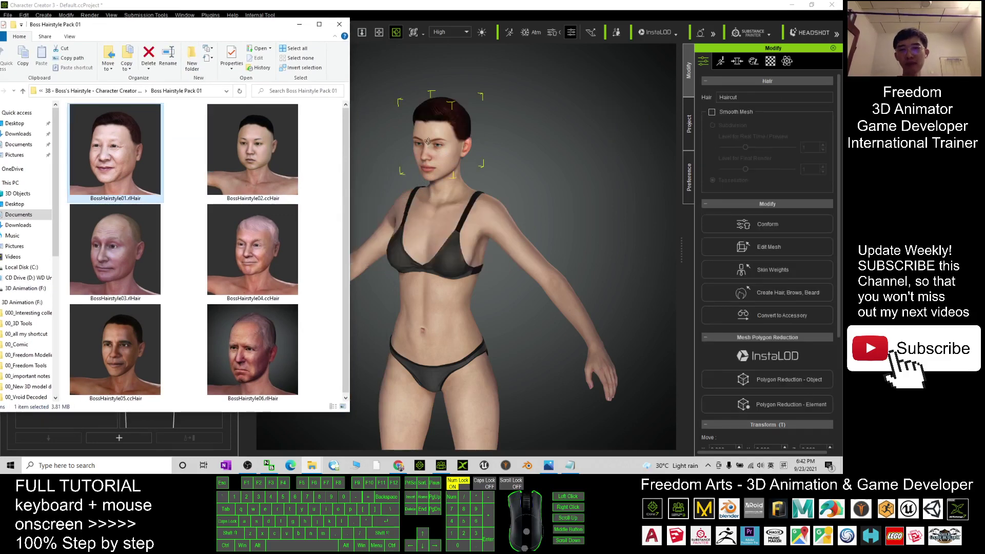
left_click(427, 141)
scroll(429, 141, "up", 2)
key("x")
left_click_drag(429, 140, 469, 205)
key("c")
scroll(458, 139, "up", 5)
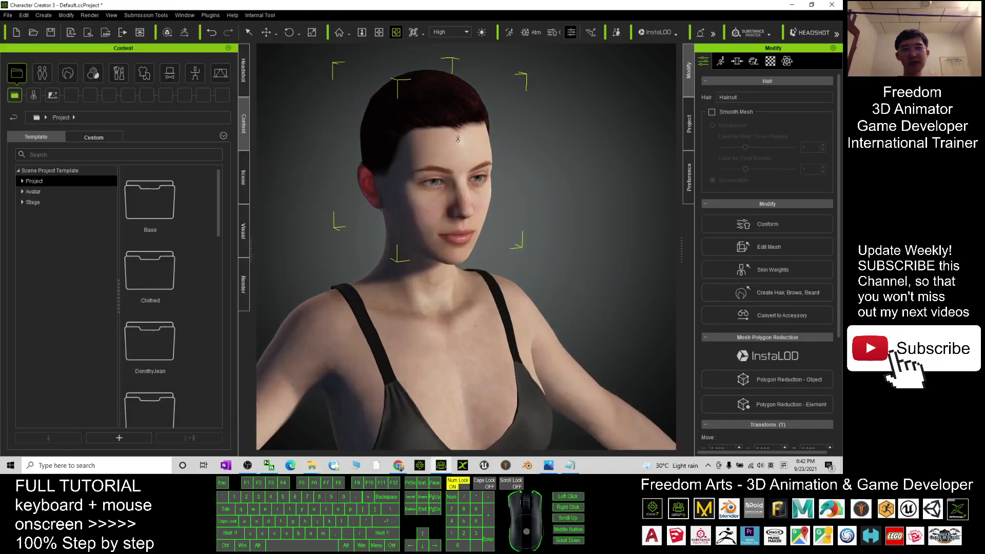
Turn on the auxiliary light and examine the avatar's hair from the front
scroll(457, 138, "up", 3)
key("x")
left_click_drag(457, 139, 492, 255)
left_click(481, 32)
key("c")
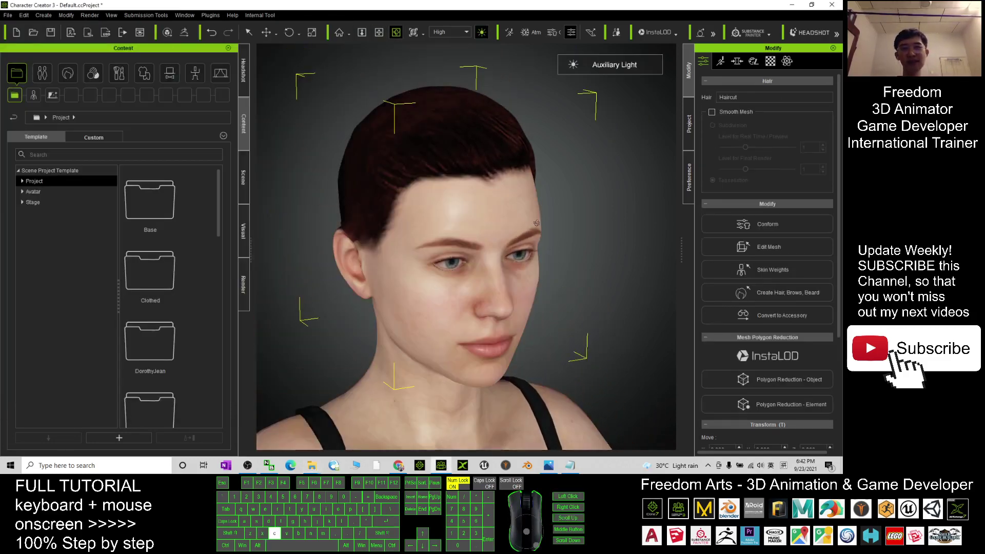
left_click_drag(521, 223, 436, 222)
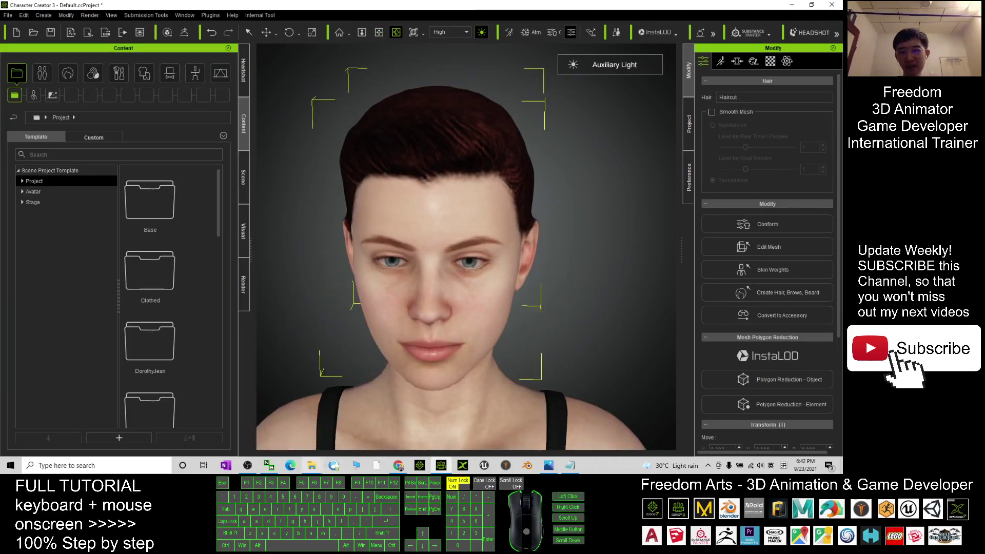
Replace the avatar's hair with BossHairstyle02.ccHair from the Boss Hairstyle Pack 01 folder
mouse_move(317, 469)
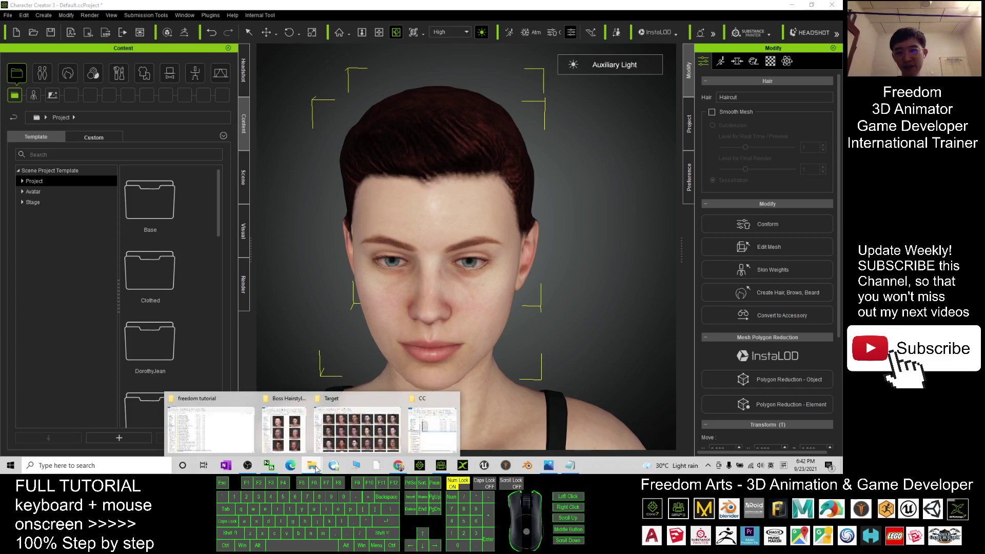
left_click(284, 430)
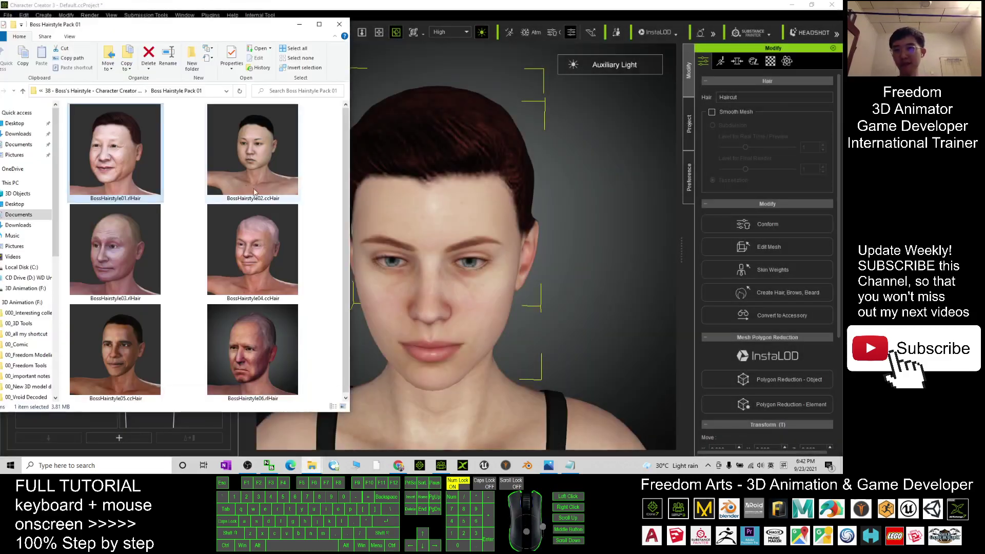
left_click_drag(256, 162, 518, 258)
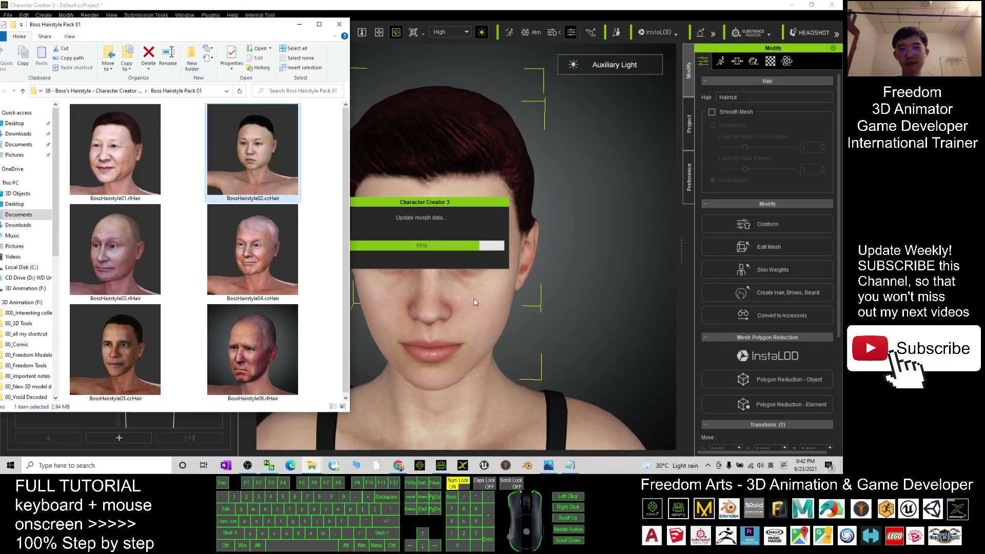
left_click_drag(419, 327, 398, 276)
Replace the avatar's hair with BossHairstyle03.rlHair and check its fit on top of the head
left_click(311, 466)
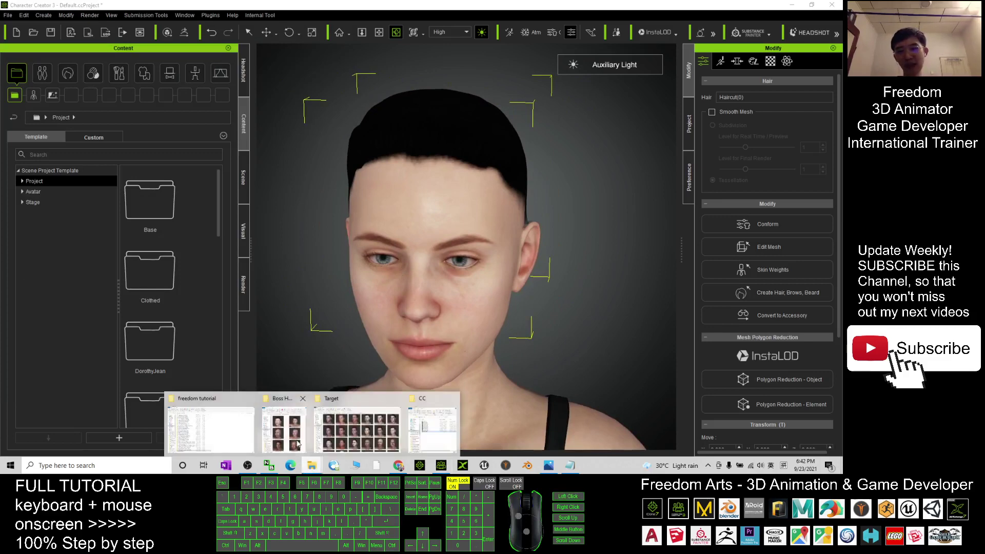
left_click(284, 430)
left_click_drag(117, 275, 471, 213)
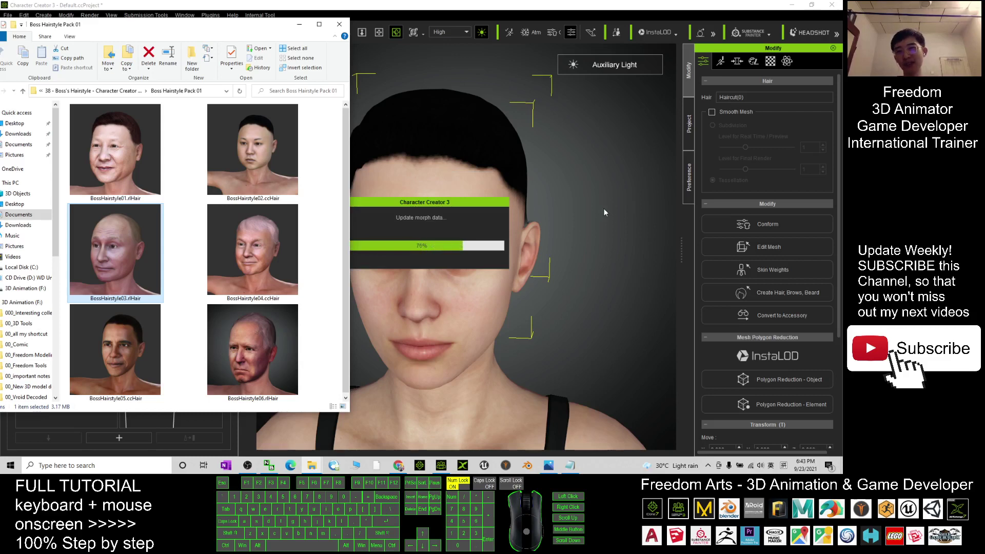
left_click_drag(643, 201, 770, 201)
left_click_drag(534, 220, 446, 121)
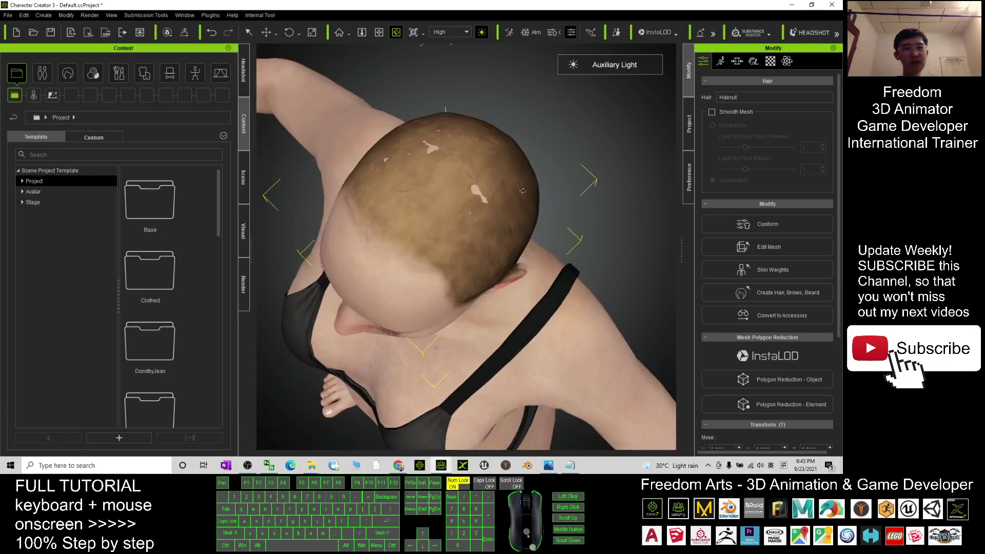
Calculate the collision in the Conform settings so that the hair fits over the scalp
left_click(758, 222)
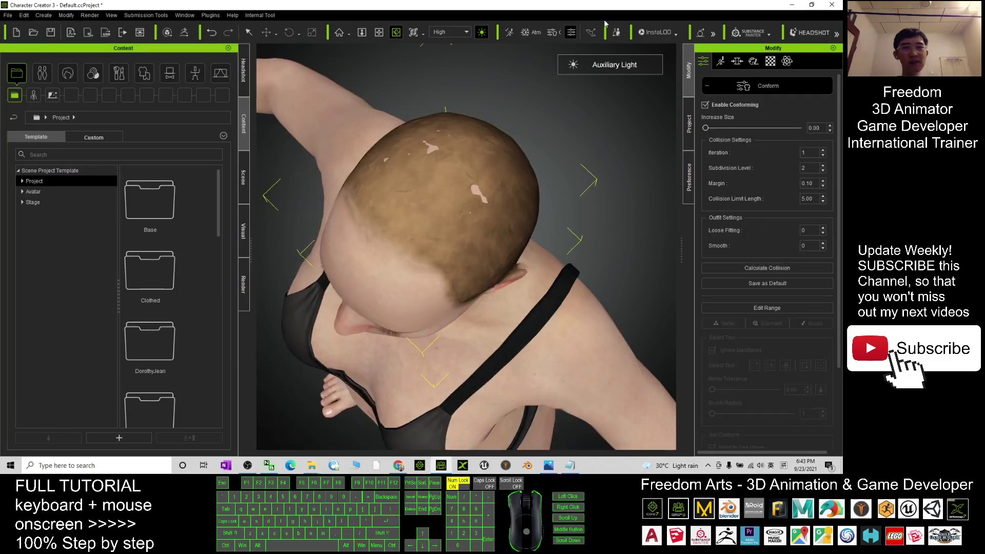
left_click(755, 268)
key("c")
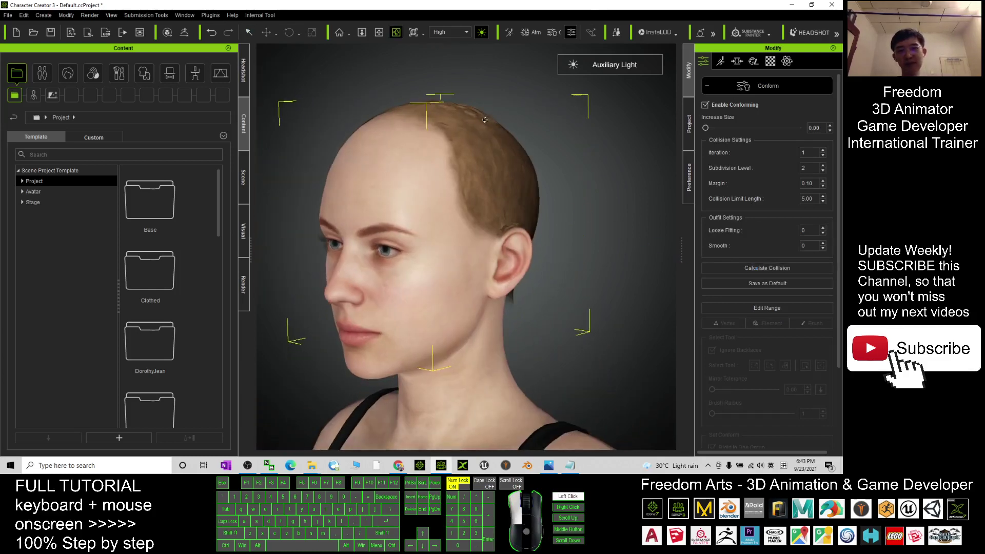
left_click_drag(734, 239, 515, 218)
Replace the avatar's hair with BossHairstyle04.ccHair from the hairstyle pack folder
mouse_move(312, 468)
left_click(282, 413)
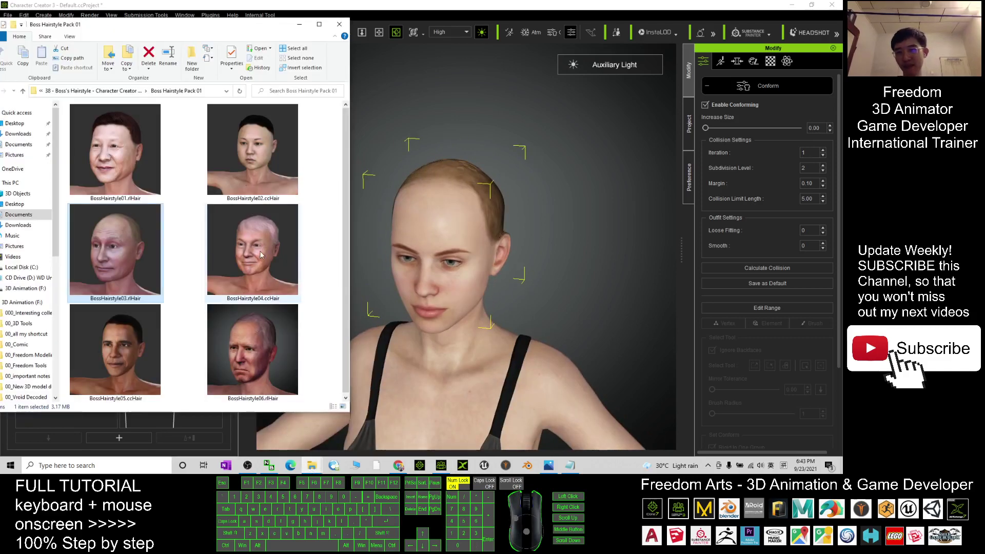
left_click_drag(261, 254, 455, 241)
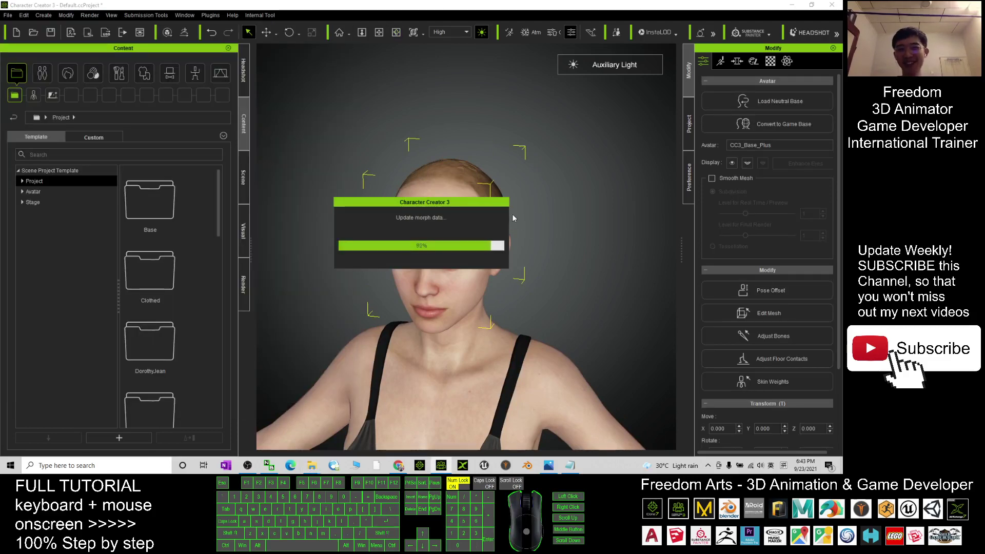
Examine the applied BossHairstyle04 hair from several sides and up close
scroll(474, 230, "up", 5)
key("c")
left_click_drag(391, 190, 500, 233)
left_click_drag(465, 266, 493, 280)
scroll(493, 279, "down", 6)
key("x")
left_click_drag(519, 312, 517, 261)
key("c")
left_click_drag(517, 261, 457, 137)
scroll(491, 183, "up", 2)
scroll(490, 183, "up", 5)
scroll(579, 180, "up", 4)
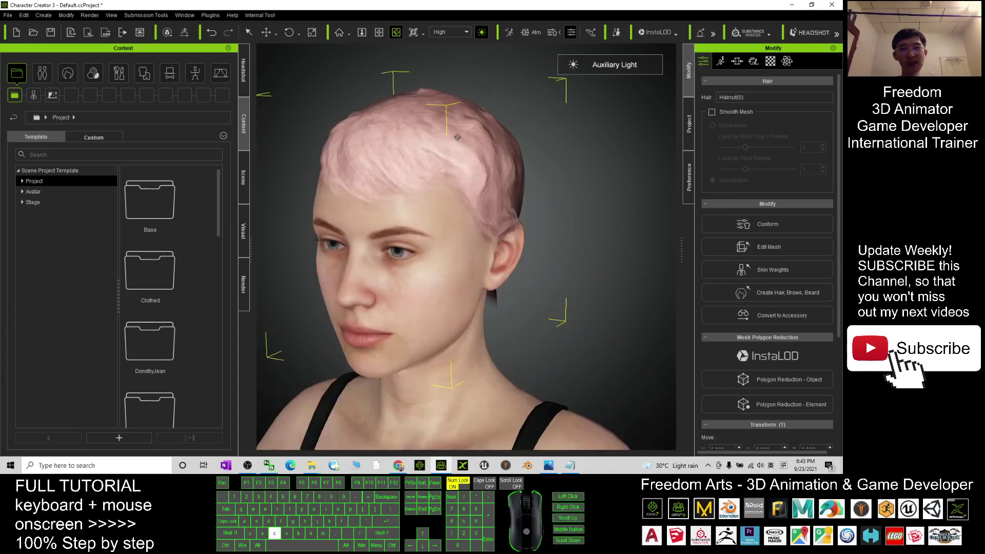
Open the color adjustment for the haircut's diffuse texture and set its hue to 50
left_click(770, 61)
right_click(752, 264)
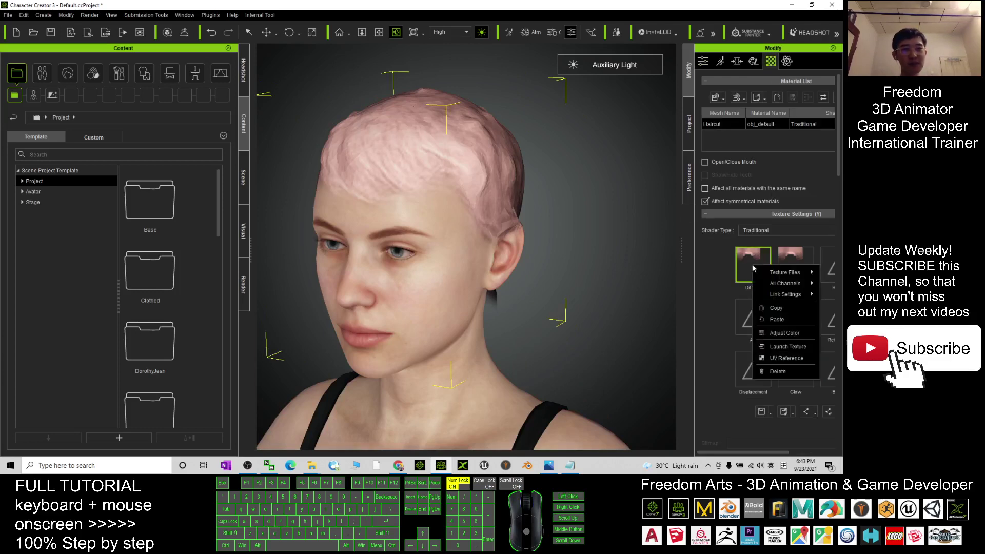
left_click(784, 333)
left_click_drag(422, 82, 646, 90)
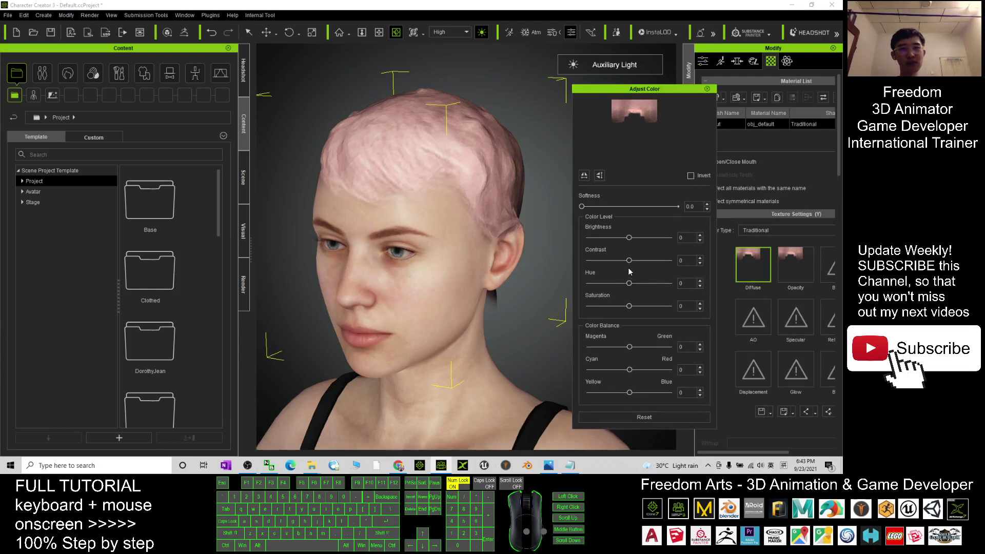
left_click_drag(629, 283, 653, 283)
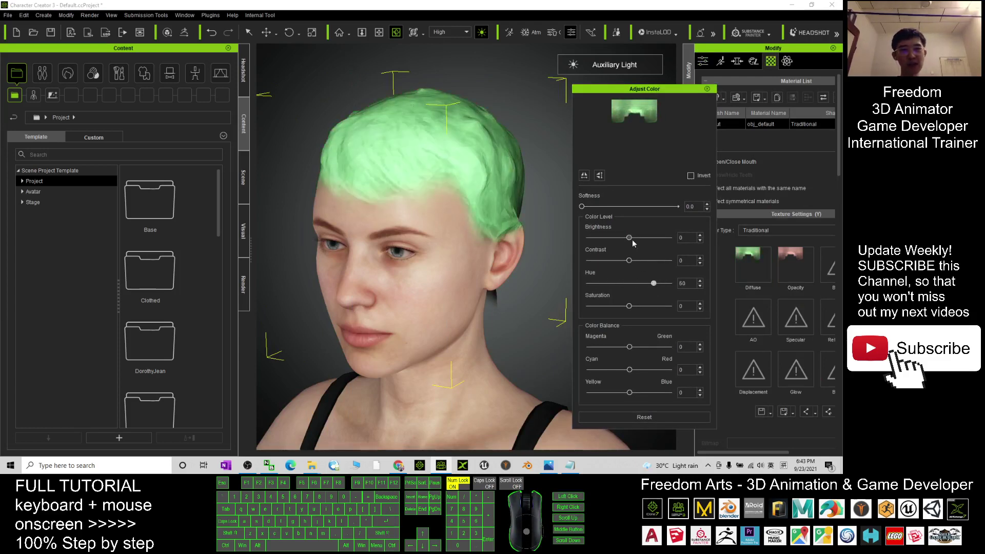
Set the diffuse texture's brightness to -66 and hue to -2, check the hair, and close the color adjustment
left_click_drag(629, 238, 602, 238)
left_click_drag(654, 282, 625, 282)
left_click_drag(411, 269, 451, 271)
scroll(462, 270, "down", 4)
right_click_drag(462, 270, 564, 246)
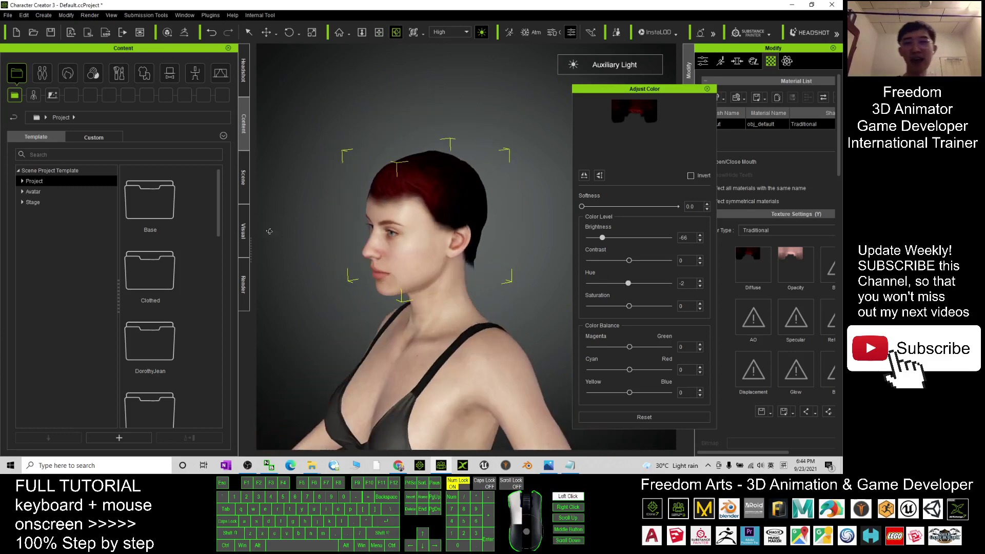
left_click(707, 89)
Replace the avatar's hair with BossHairstyle05.ccHair from the hairstyle pack folder
mouse_move(310, 461)
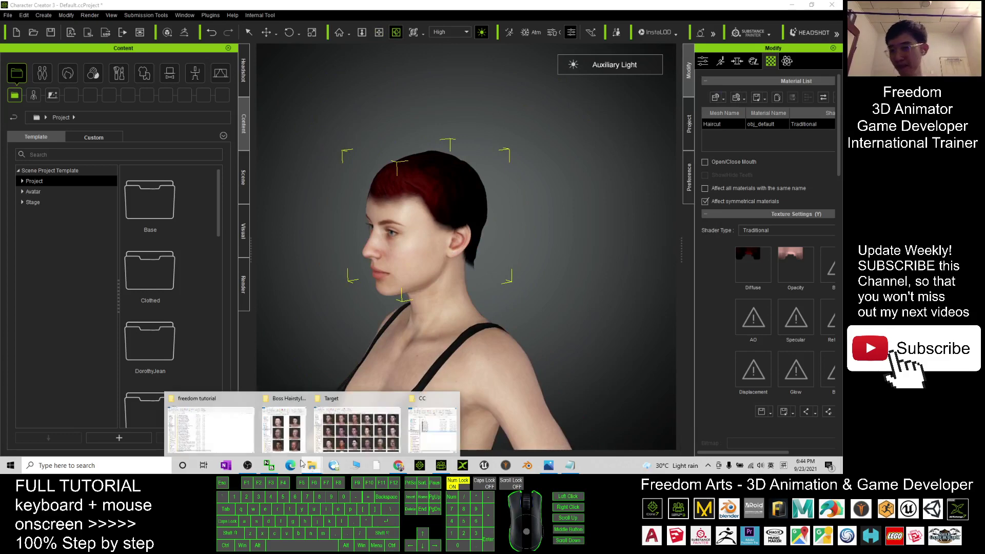
left_click(267, 412)
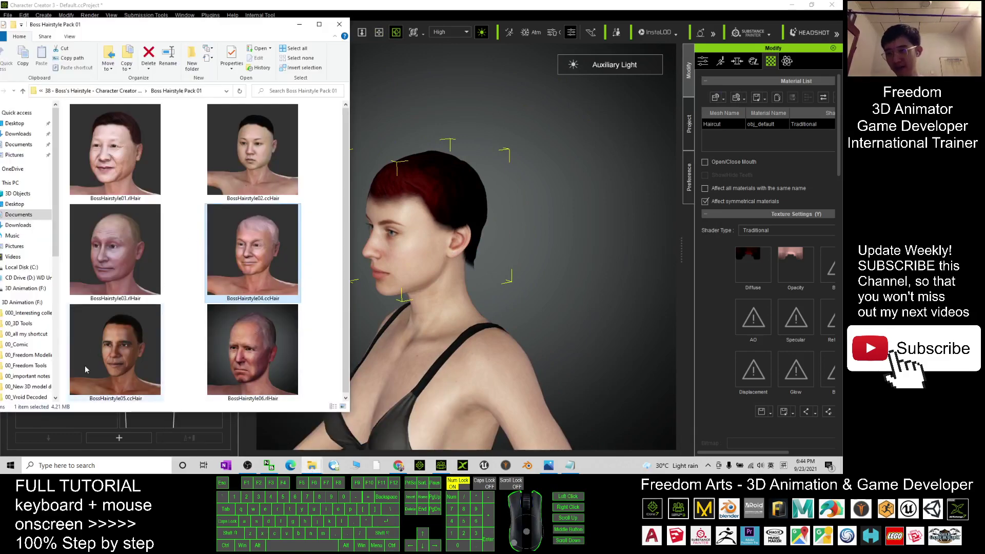
left_click_drag(85, 354, 430, 265)
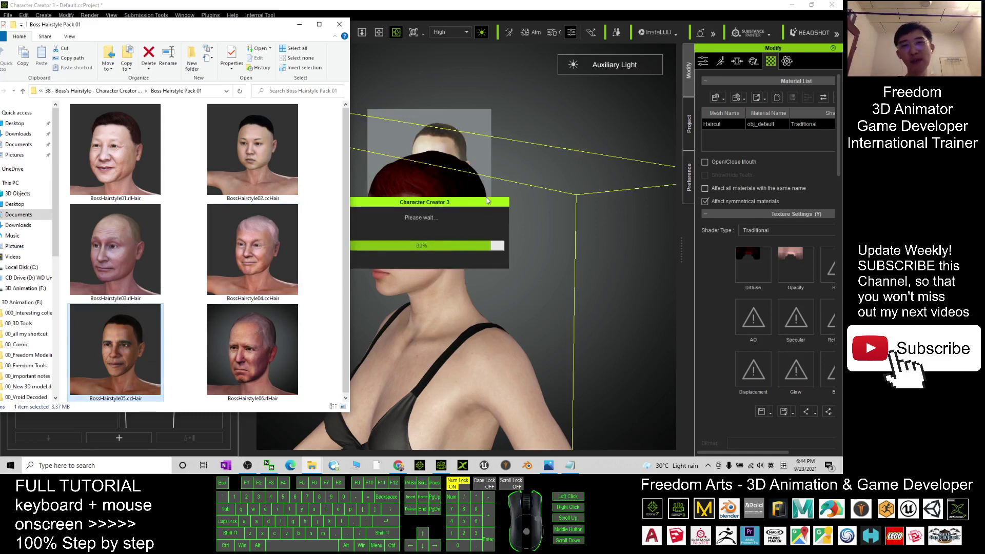
Check the applied BossHairstyle05 hair up close, and replace it with BossHairstyle06.rlHair from the Boss Hairstyle Pack 01 folder
left_click(475, 210)
key("c")
left_click_drag(451, 202, 339, 427)
scroll(469, 193, "up", 4)
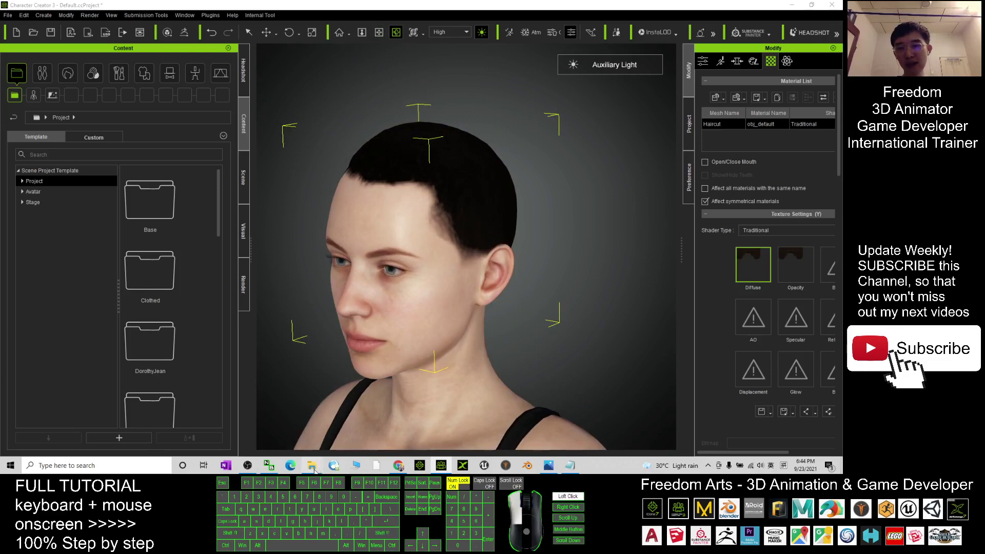
mouse_move(314, 469)
left_click(283, 423)
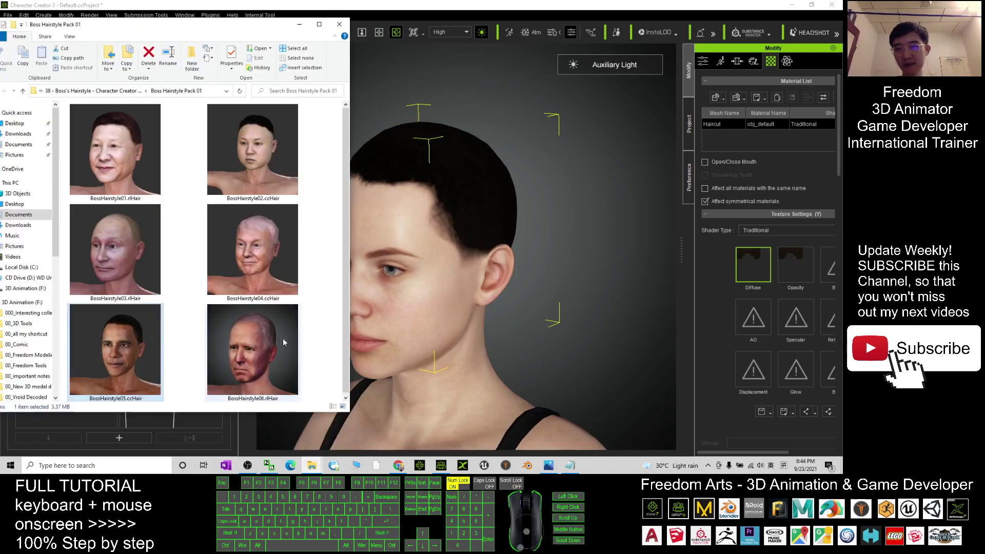
left_click_drag(279, 337, 436, 254)
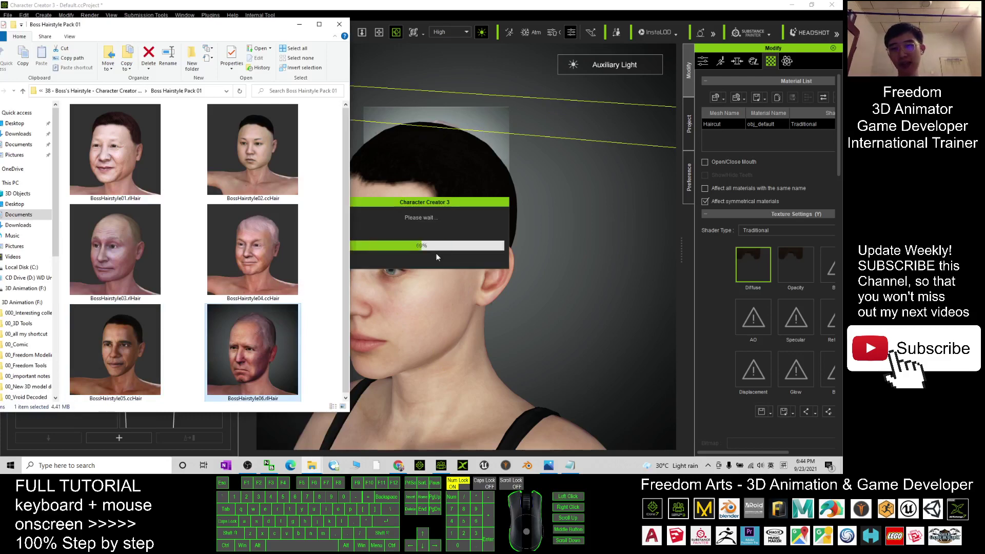
left_click(563, 313)
Examine the applied BossHairstyle06 hair on the avatar from several sides and distances
left_click_drag(758, 217, 565, 279)
key("q")
key("a")
key("c")
scroll(505, 251, "down", 5)
key("q")
right_click_drag(562, 177, 605, 182)
Set the hue of the haircut's diffuse texture to 27, check the hair up close, and close the color adjustment
right_click(747, 264)
left_click(779, 332)
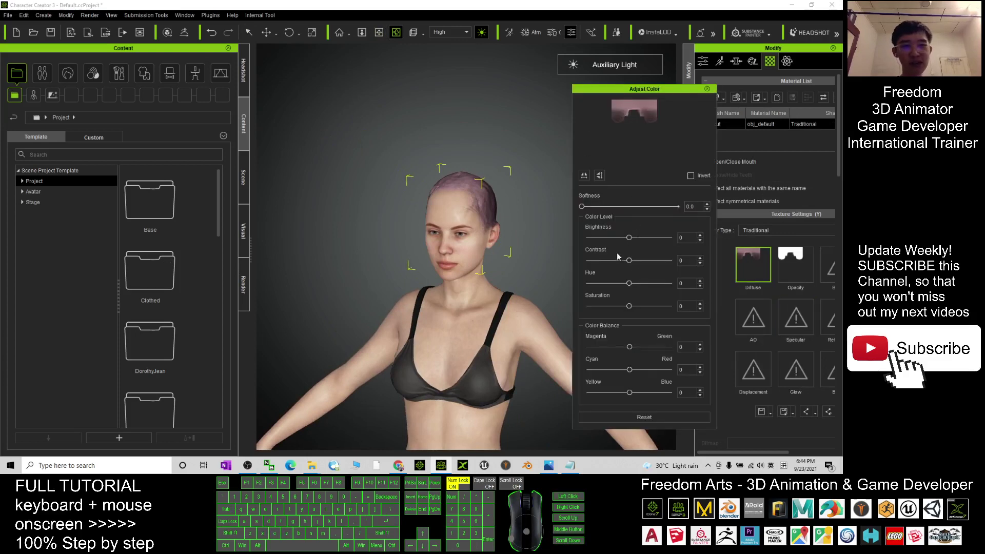
mouse_move(628, 283)
left_mouse_down()
mouse_move(581, 281)
mouse_move(673, 280)
mouse_move(640, 286)
left_mouse_up()
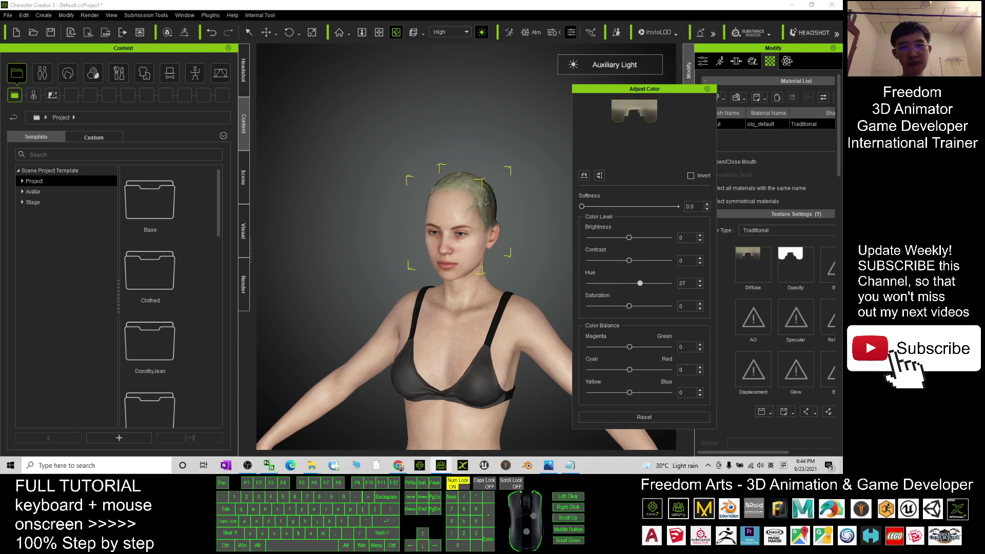
scroll(464, 243, "up", 8)
key("x")
left_click_drag(464, 243, 425, 262)
key("c")
left_click(707, 89)
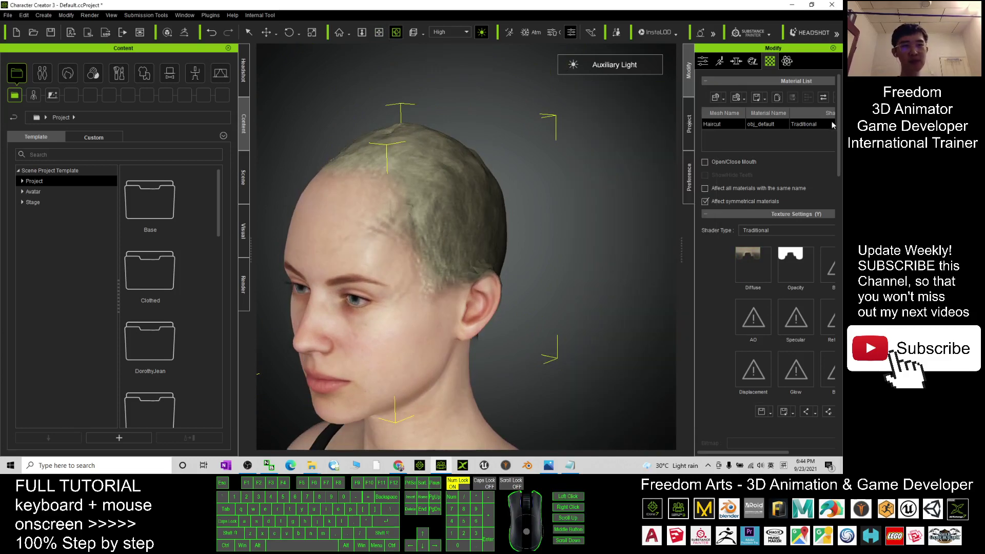
Try several basic colors for the haircut material's diffuse color and apply the orange-brown #aa5500
scroll(833, 125, "down", 5)
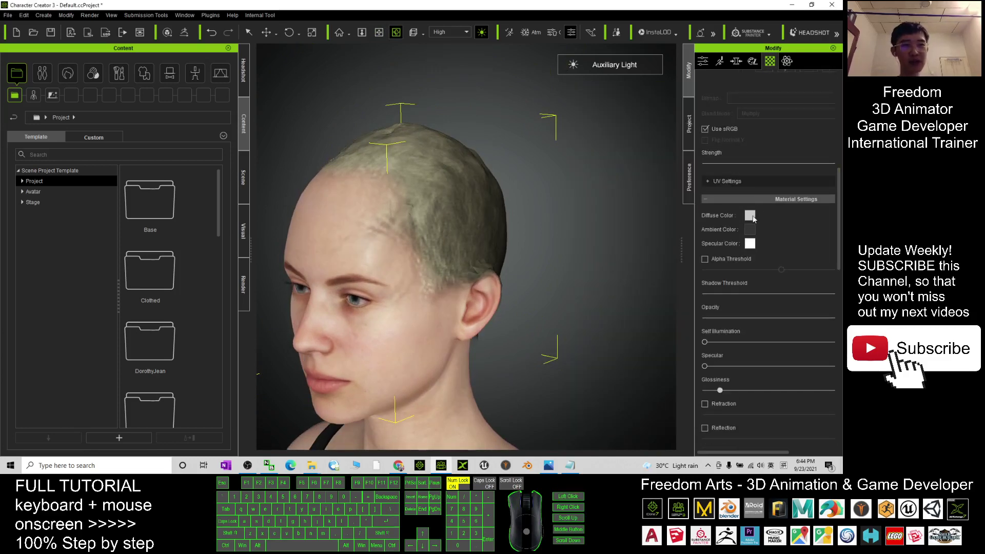
left_click(750, 215)
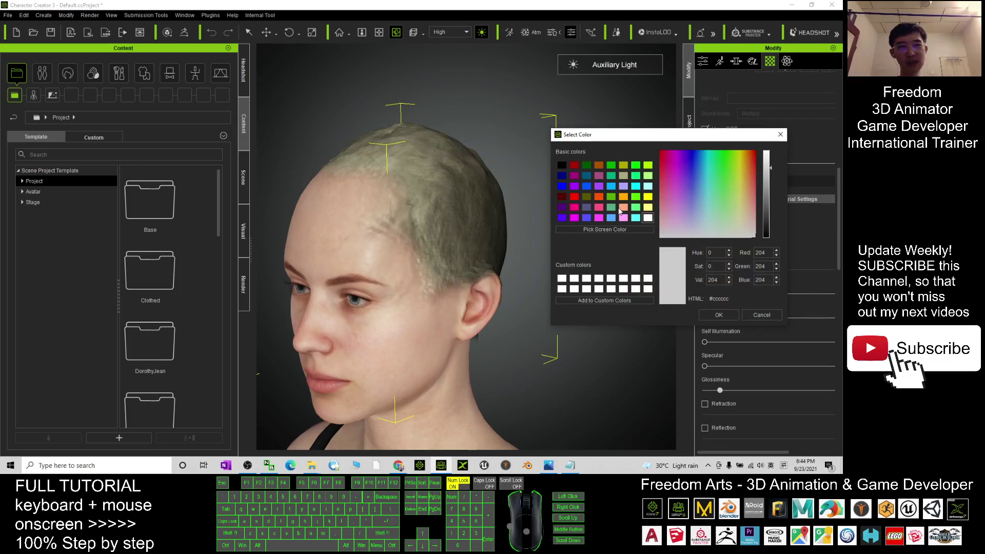
left_click(620, 207)
left_click(623, 198)
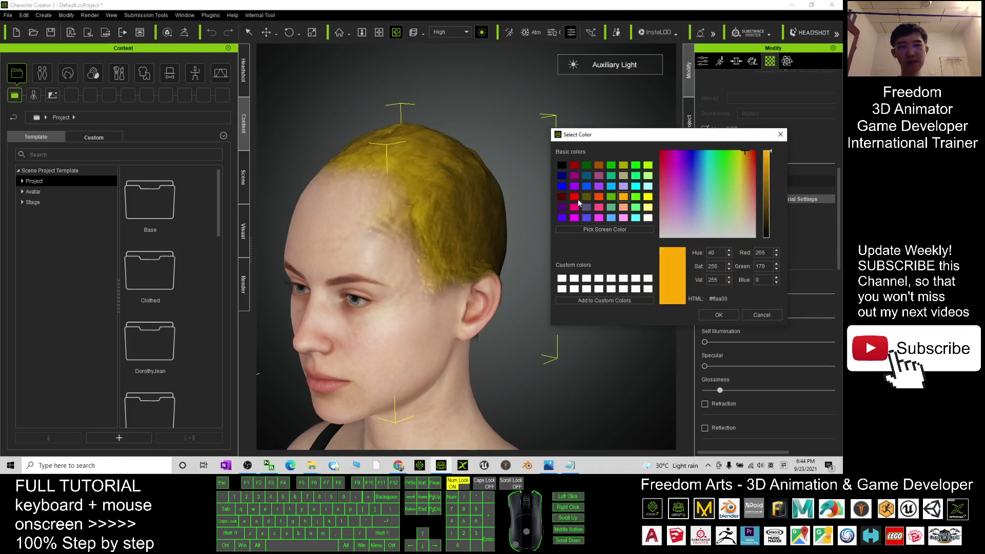
left_click(599, 165)
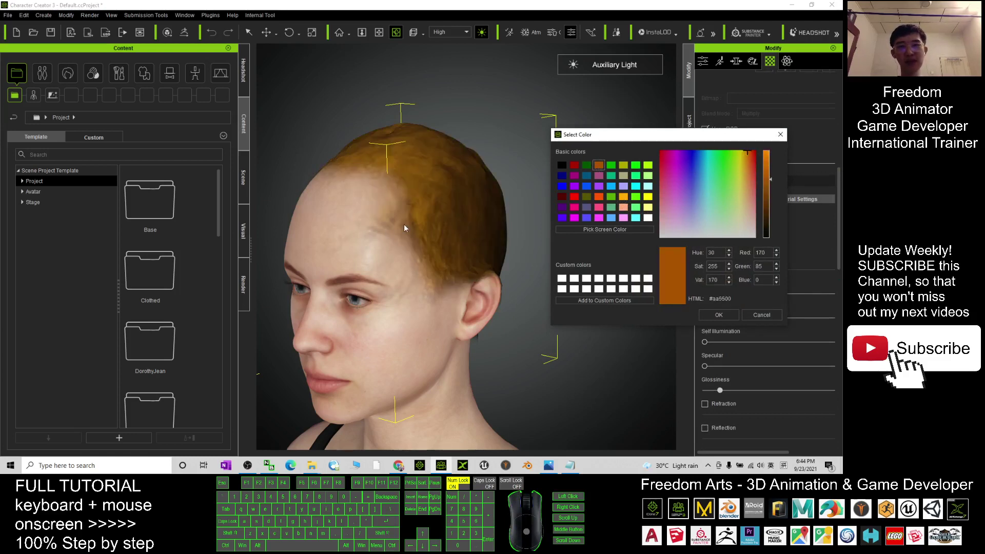
left_click(729, 317)
Examine the recolored hair on the avatar from the side, back and front
left_click_drag(301, 241, 660, 263)
scroll(523, 232, "down", 4)
scroll(523, 232, "down", 3)
key("c")
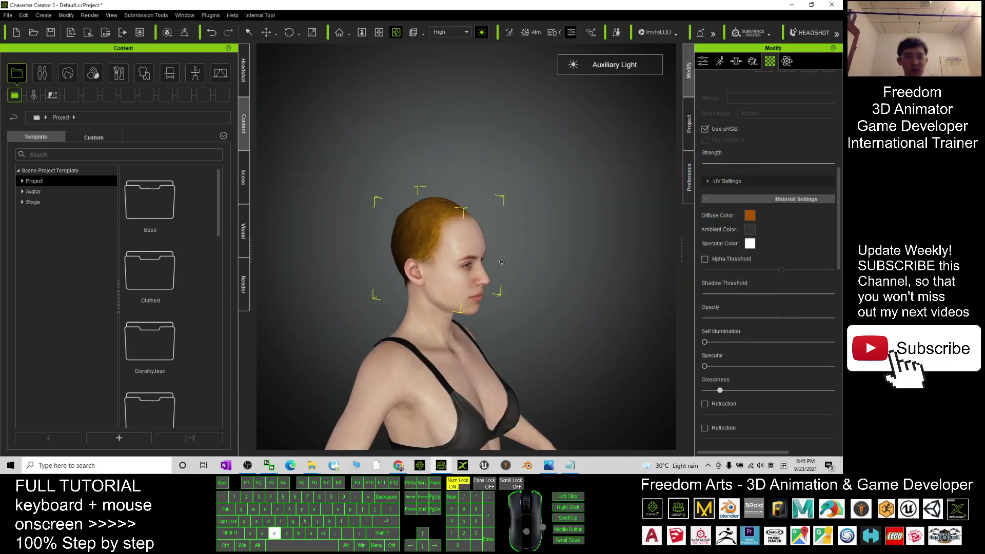
left_click_drag(601, 258, 283, 333)
key("x")
left_click_drag(379, 333, 377, 287)
key("c")
left_click_drag(411, 318, 416, 262)
key("x")
left_click_drag(495, 272, 498, 291)
key("c")
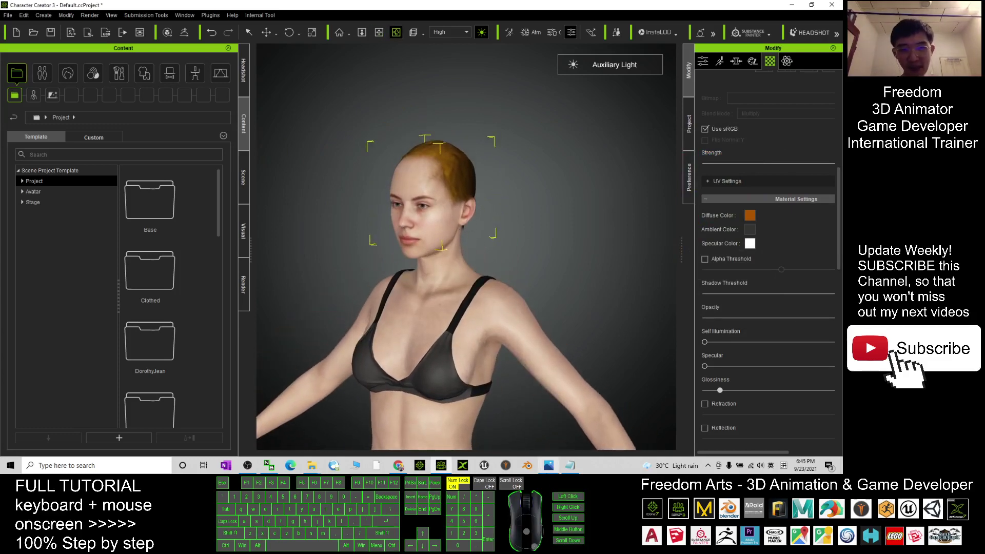
Show the hairstyle pack's cover.jpg in Photos and return to Character Creator 3
left_click(548, 464)
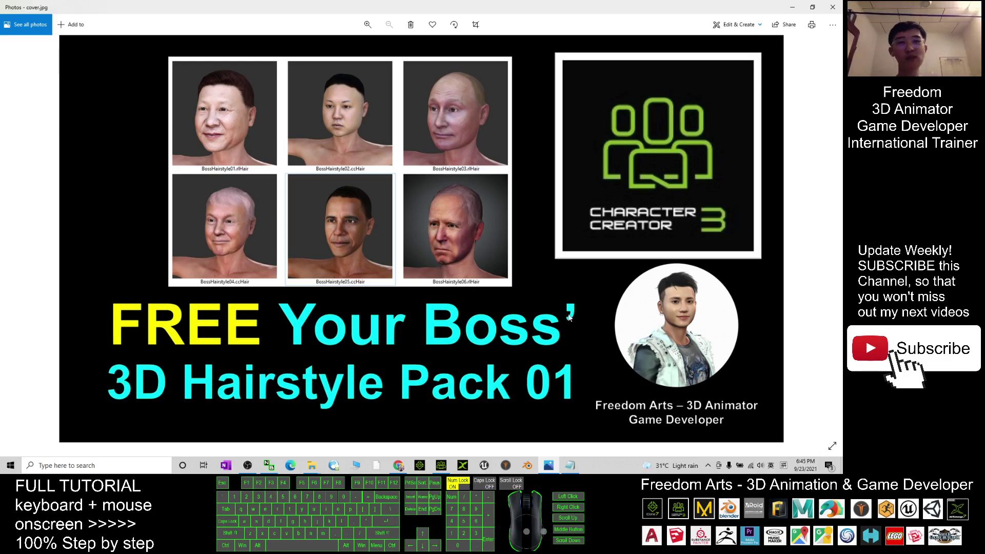
left_click(447, 464)
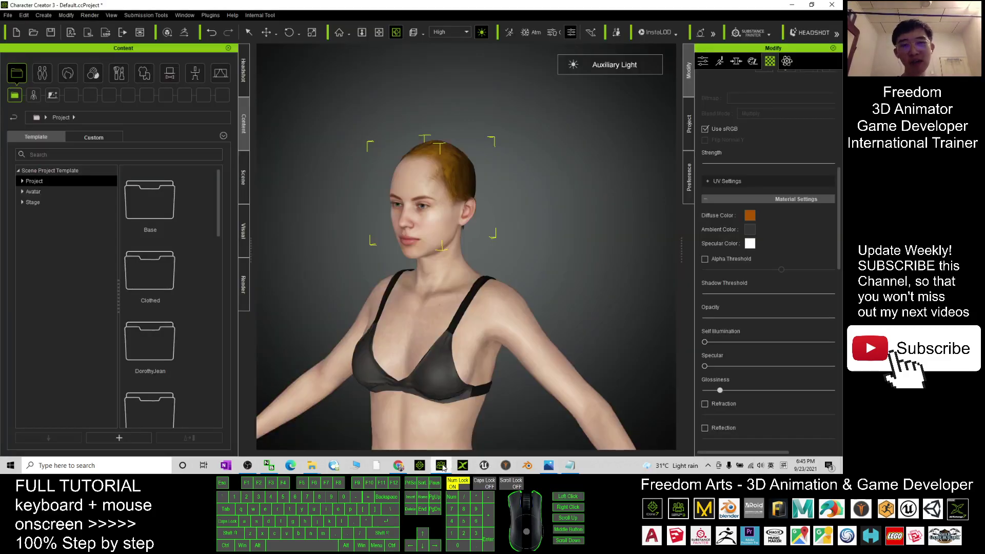
Switch to the Boss Hairstyle Pack 01 folder in File Explorer, maximize its window, and display the files as extra large icons
left_click(313, 465)
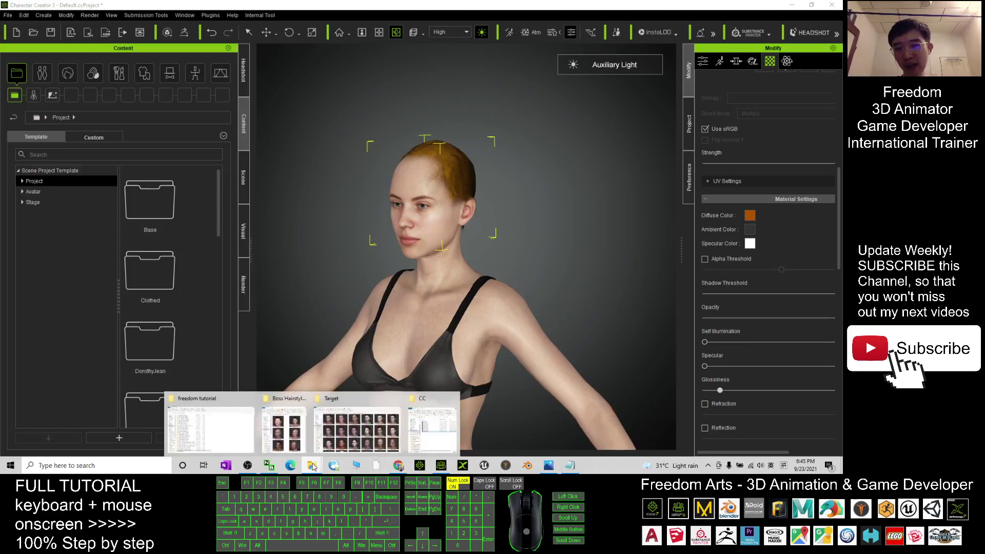
left_click(284, 428)
left_click_drag(346, 140, 345, 212)
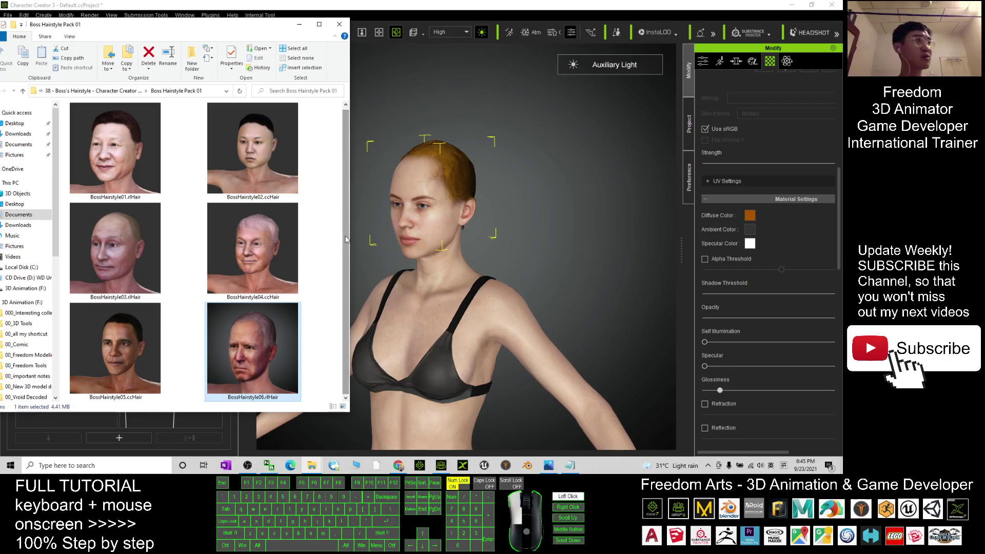
left_click(319, 24)
right_click(383, 231)
mouse_move(413, 239)
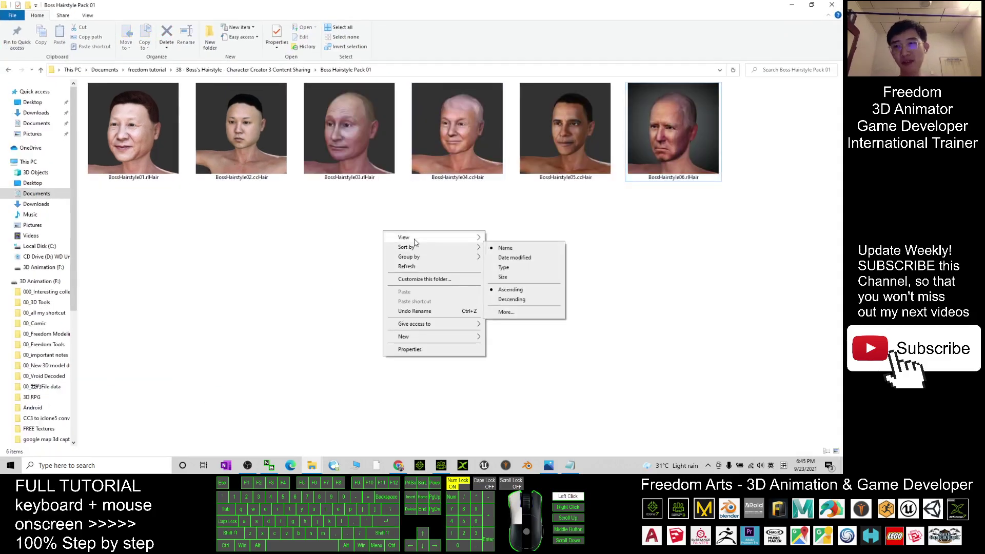
left_click(539, 240)
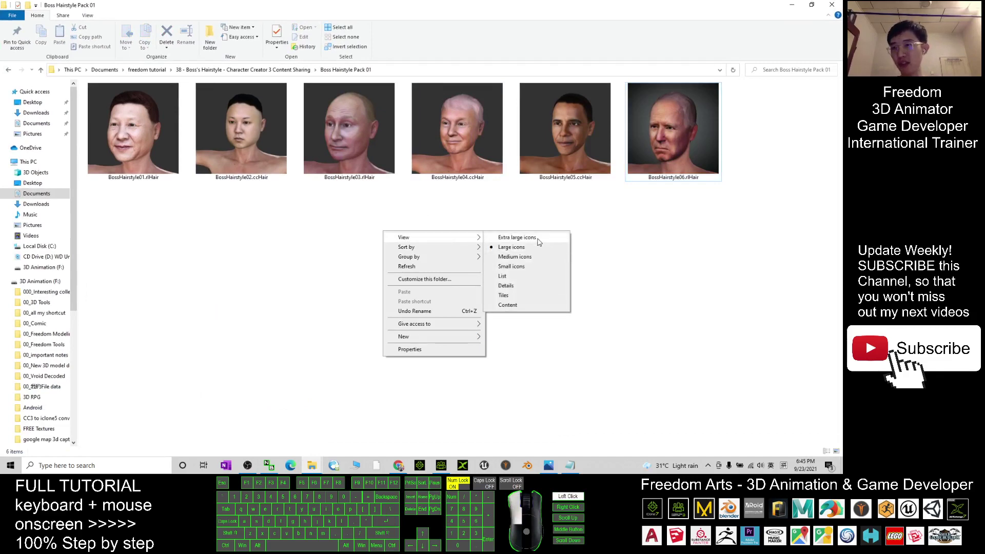